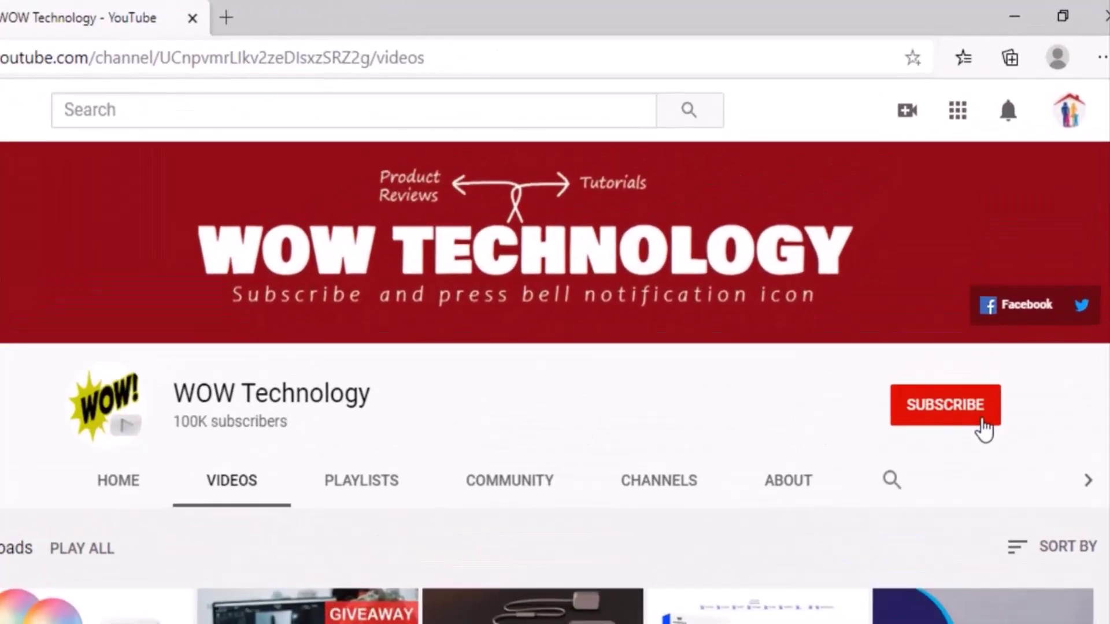
Subscribe to the WOW Technology channel from its YouTube channel page.
{"action": "left_click", "coordinate": [945, 405]}
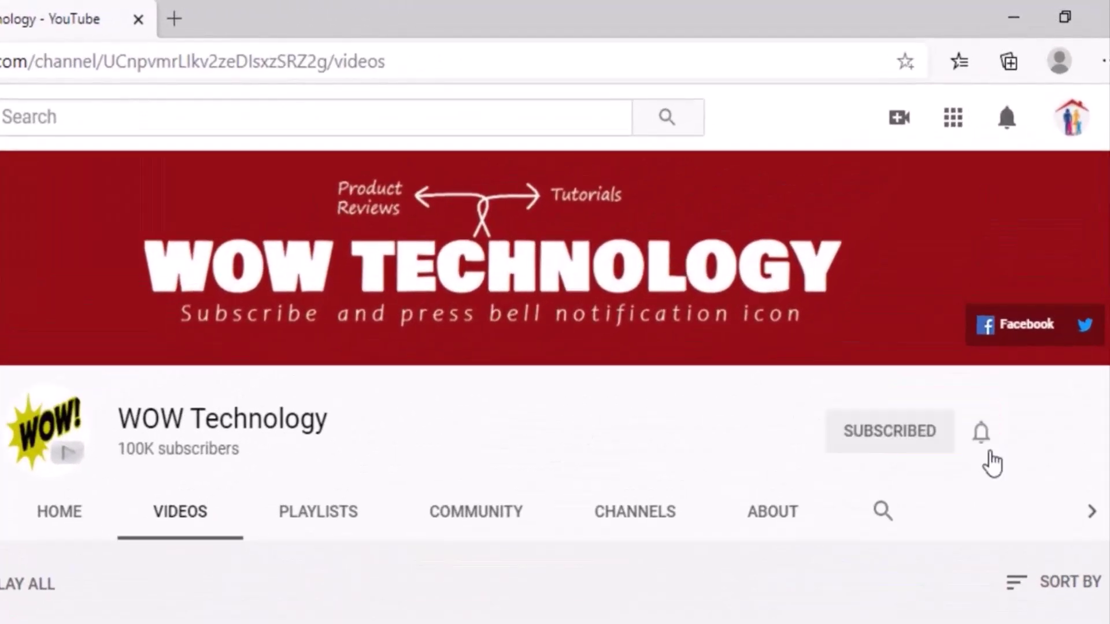
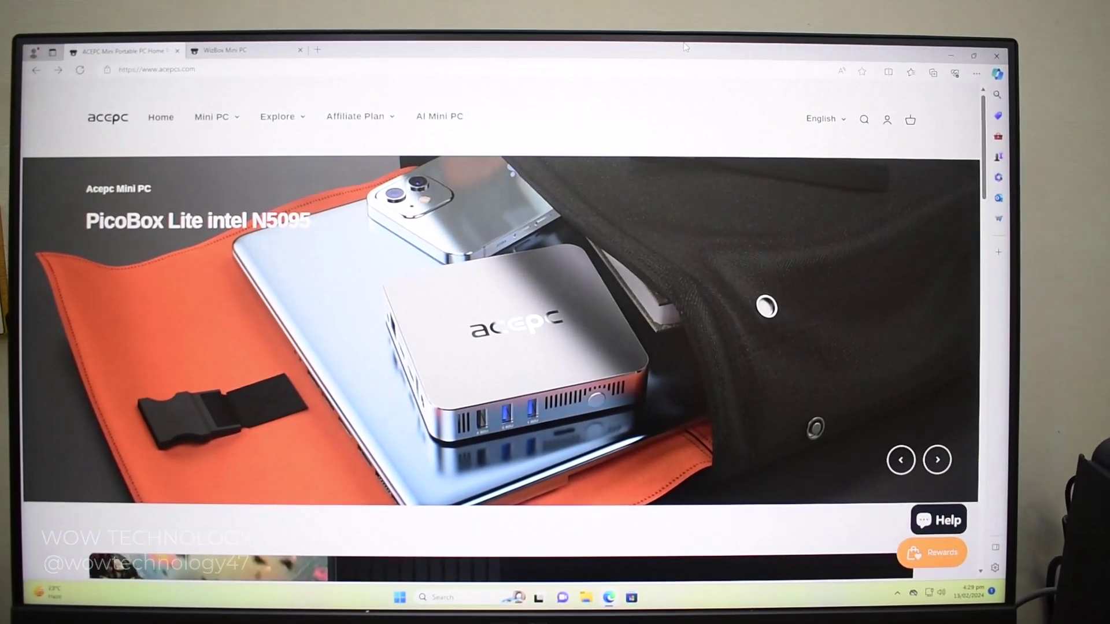
{"action": "scroll", "coordinate": [556, 347], "scroll_direction": "down", "scroll_amount": 5}
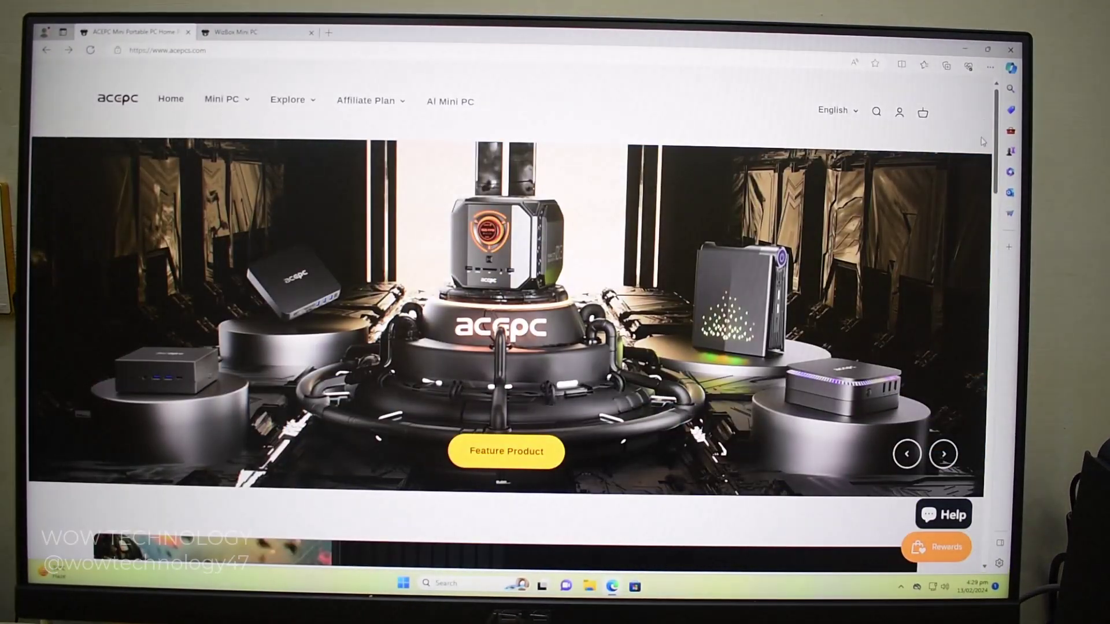
{"action": "scroll", "coordinate": [555, 348], "scroll_direction": "down", "scroll_amount": 5}
{"action": "scroll", "coordinate": [555, 346], "scroll_direction": "down", "scroll_amount": 5}
{"action": "scroll", "coordinate": [556, 347], "scroll_direction": "down", "scroll_amount": 5}
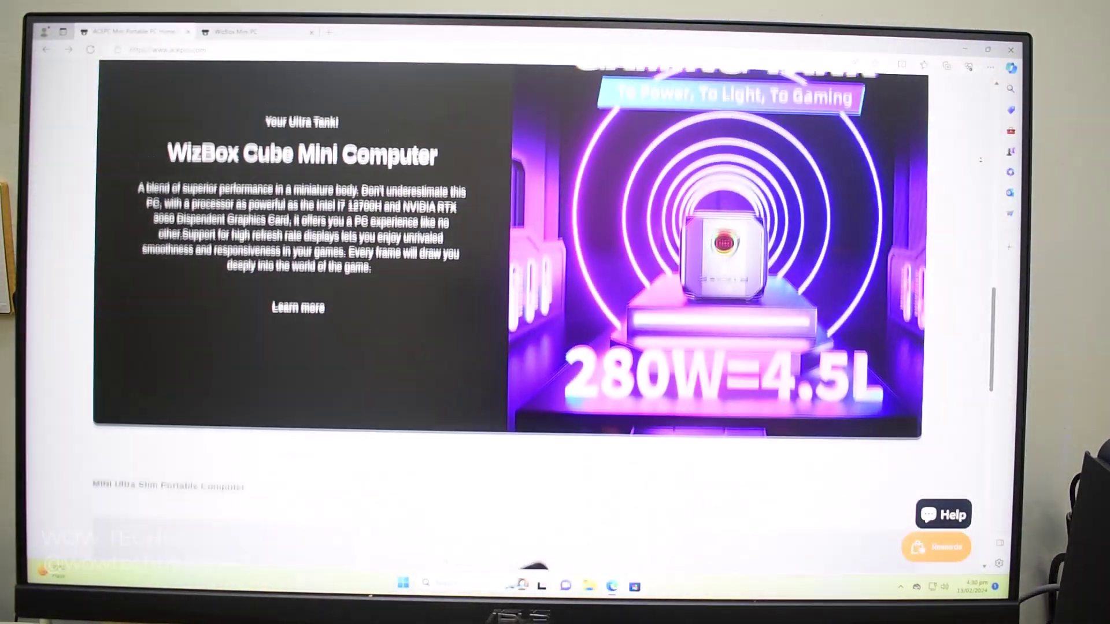
{"action": "scroll", "coordinate": [555, 347], "scroll_direction": "down", "scroll_amount": 5}
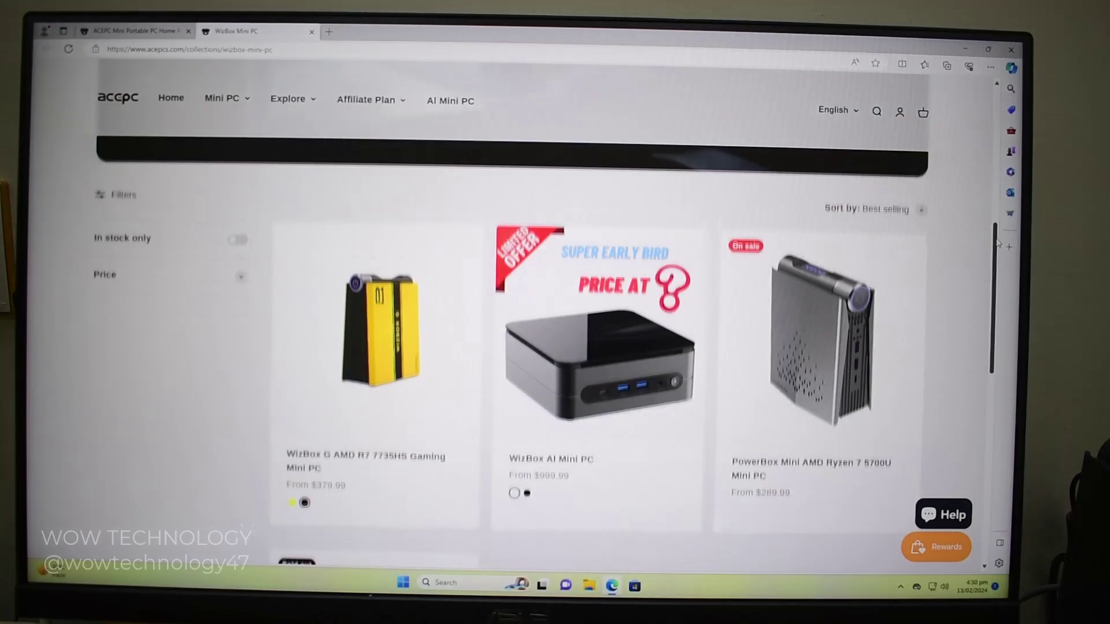
Open the ACEPC PowerBox Mini AMD Ryzen 7 5700U product page from its card.
{"action": "left_click", "coordinate": [843, 283]}
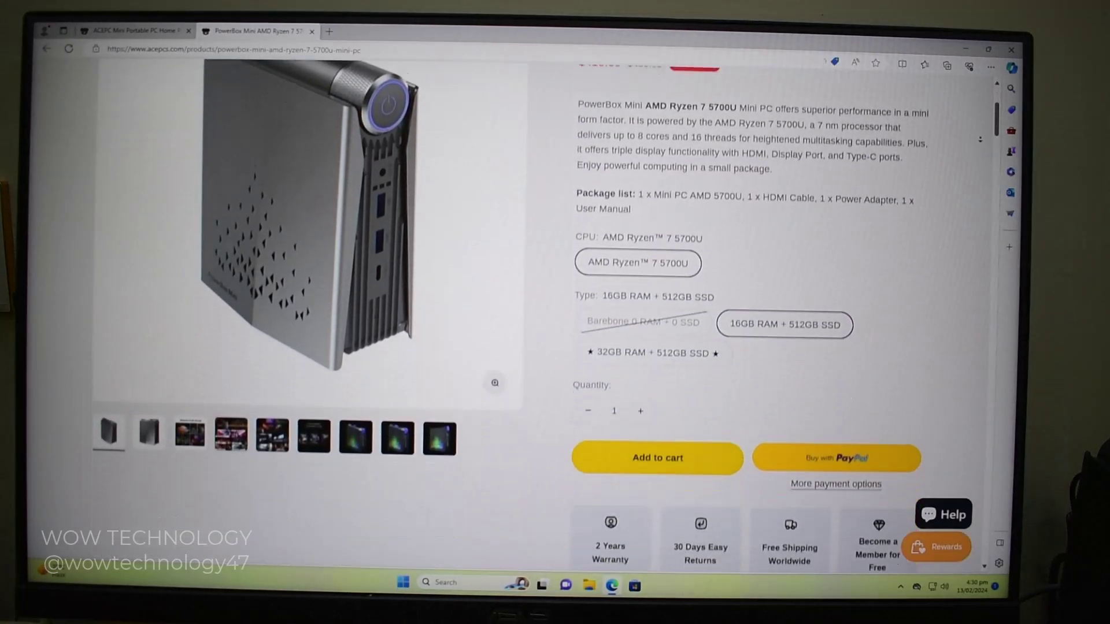
{"action": "scroll", "coordinate": [555, 346], "scroll_direction": "down", "scroll_amount": 3}
{"action": "scroll", "coordinate": [555, 348], "scroll_direction": "down", "scroll_amount": 3}
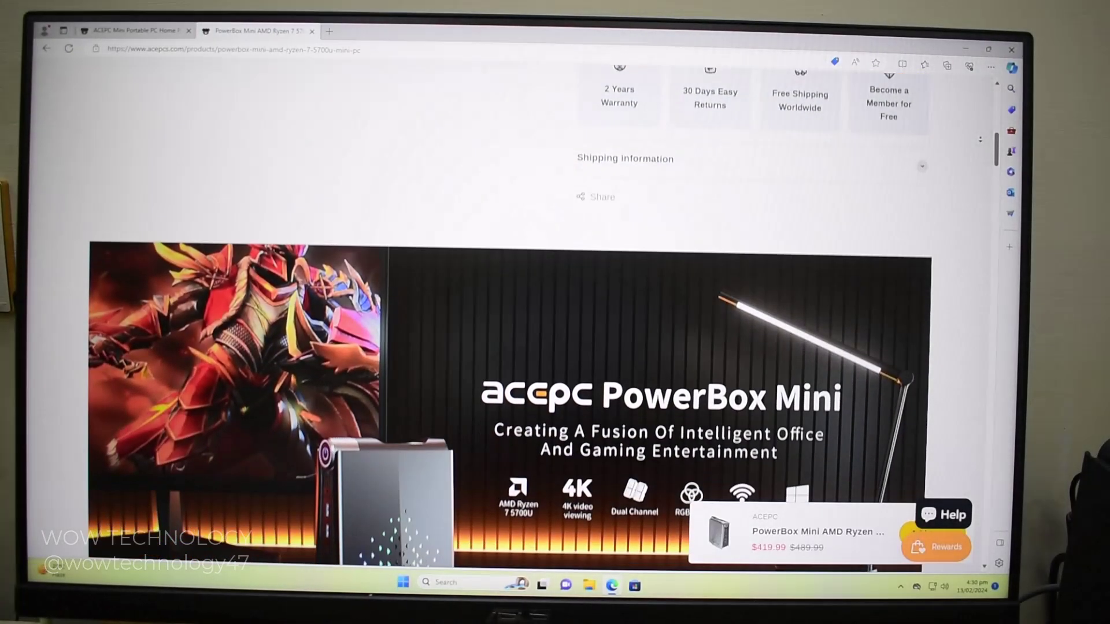
{"action": "scroll", "coordinate": [556, 348], "scroll_direction": "down", "scroll_amount": 3}
{"action": "scroll", "coordinate": [555, 348], "scroll_direction": "down", "scroll_amount": 2}
{"action": "scroll", "coordinate": [554, 347], "scroll_direction": "down", "scroll_amount": 3}
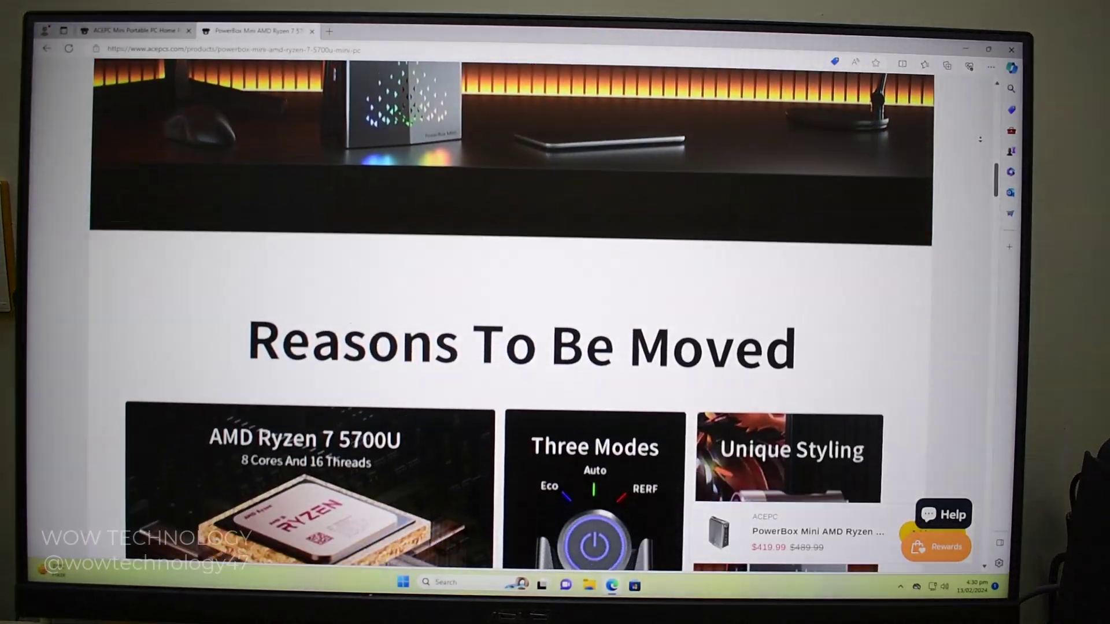
{"action": "scroll", "coordinate": [555, 346], "scroll_direction": "down", "scroll_amount": 3}
{"action": "scroll", "coordinate": [555, 347], "scroll_direction": "down", "scroll_amount": 3}
{"action": "scroll", "coordinate": [554, 346], "scroll_direction": "down", "scroll_amount": 3}
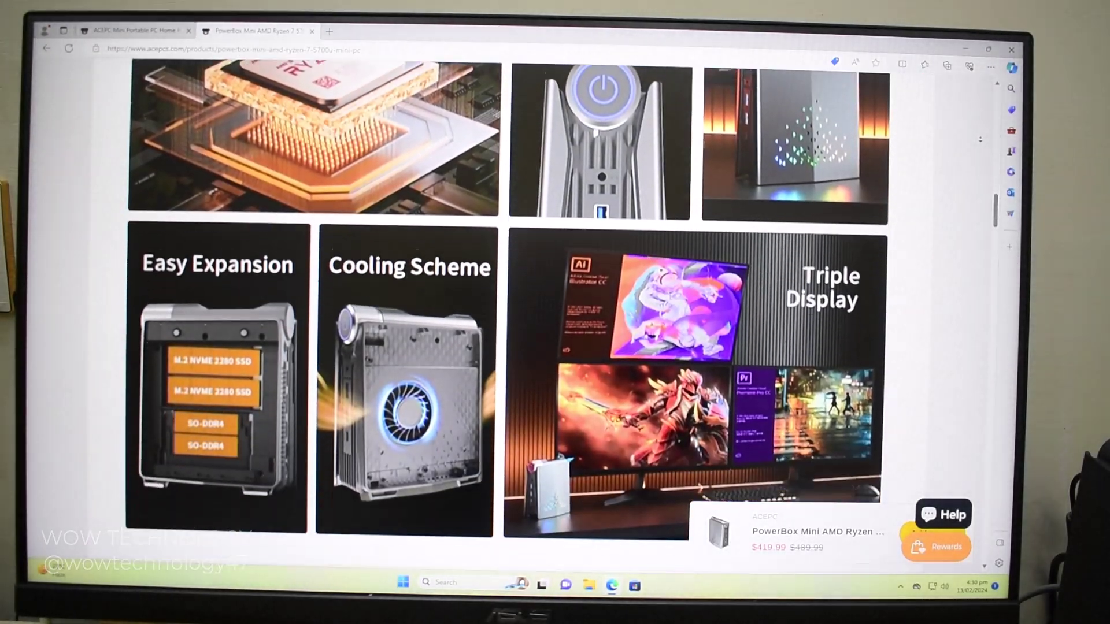
{"action": "scroll", "coordinate": [554, 347], "scroll_direction": "down", "scroll_amount": 3}
{"action": "scroll", "coordinate": [555, 348], "scroll_direction": "down", "scroll_amount": 3}
{"action": "scroll", "coordinate": [555, 347], "scroll_direction": "down", "scroll_amount": 3}
{"action": "scroll", "coordinate": [555, 346], "scroll_direction": "down", "scroll_amount": 2}
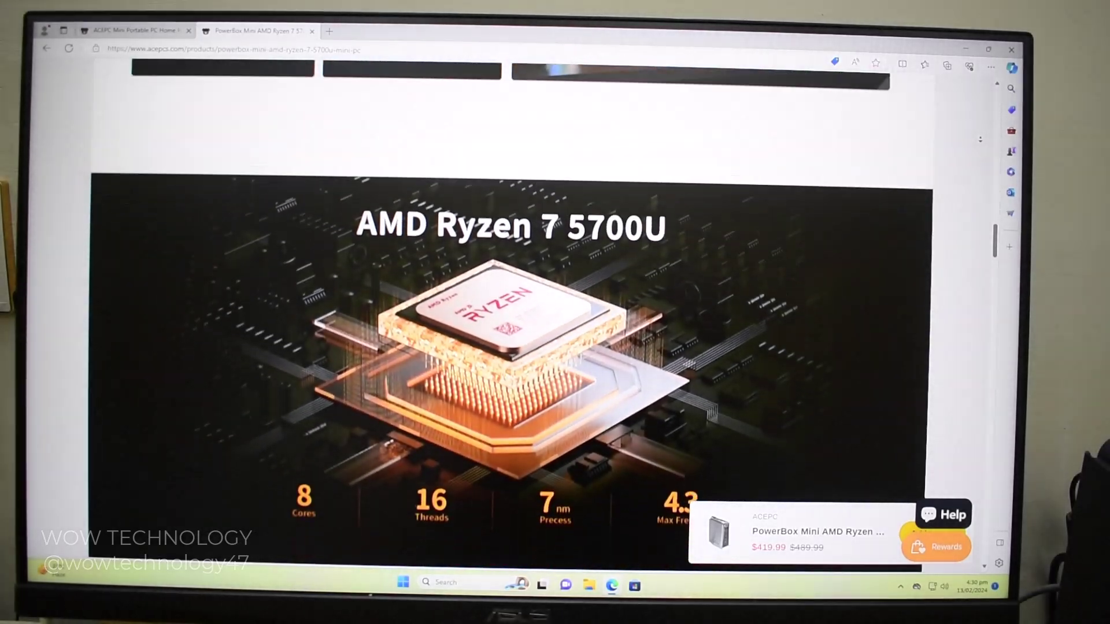
{"action": "scroll", "coordinate": [555, 347], "scroll_direction": "down", "scroll_amount": 3}
{"action": "scroll", "coordinate": [555, 347], "scroll_direction": "down", "scroll_amount": 3}
{"action": "scroll", "coordinate": [555, 347], "scroll_direction": "down", "scroll_amount": 3}
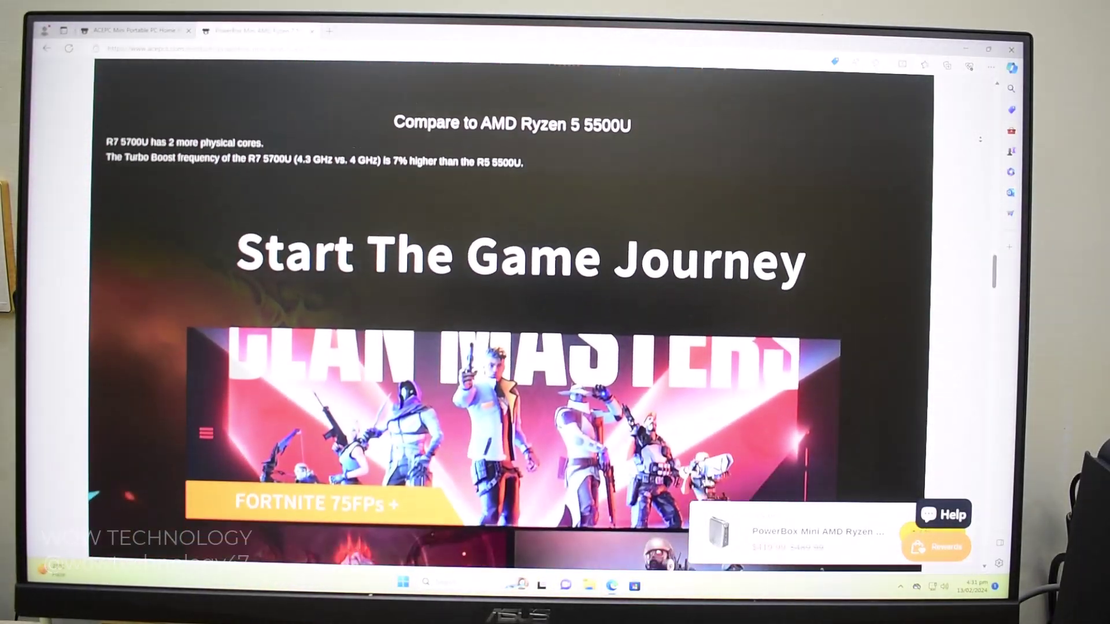
{"action": "scroll", "coordinate": [555, 347], "scroll_direction": "down", "scroll_amount": 3}
{"action": "scroll", "coordinate": [556, 347], "scroll_direction": "down", "scroll_amount": 2}
{"action": "scroll", "coordinate": [555, 347], "scroll_direction": "down", "scroll_amount": 3}
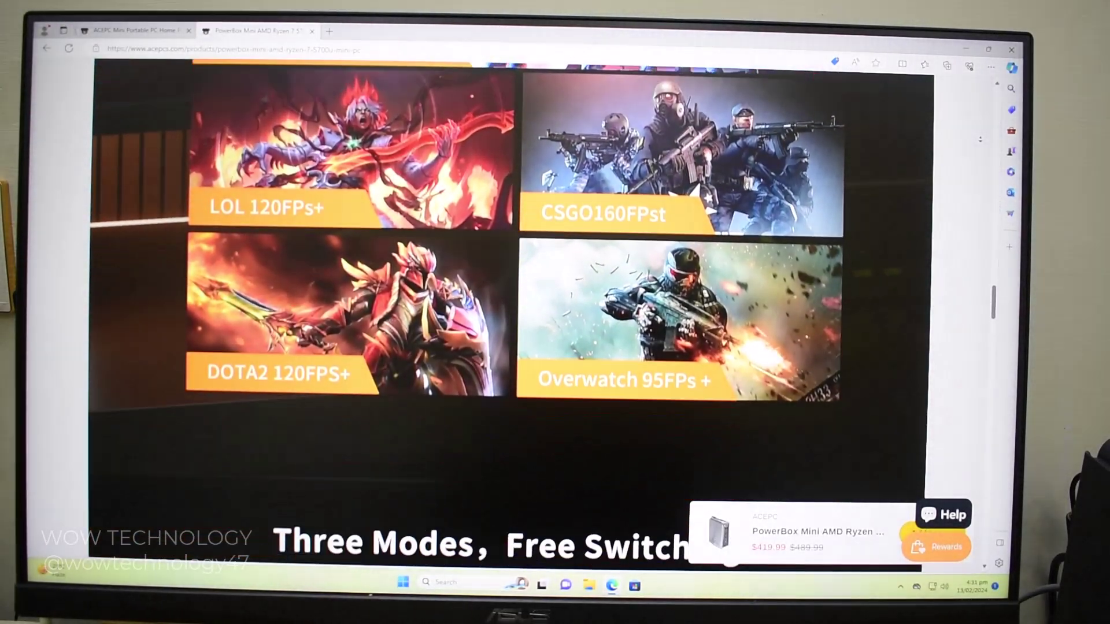
{"action": "scroll", "coordinate": [555, 347], "scroll_direction": "down", "scroll_amount": 3}
{"action": "scroll", "coordinate": [555, 347], "scroll_direction": "down", "scroll_amount": 3}
{"action": "scroll", "coordinate": [555, 347], "scroll_direction": "down", "scroll_amount": 2}
{"action": "scroll", "coordinate": [555, 347], "scroll_direction": "down", "scroll_amount": 2}
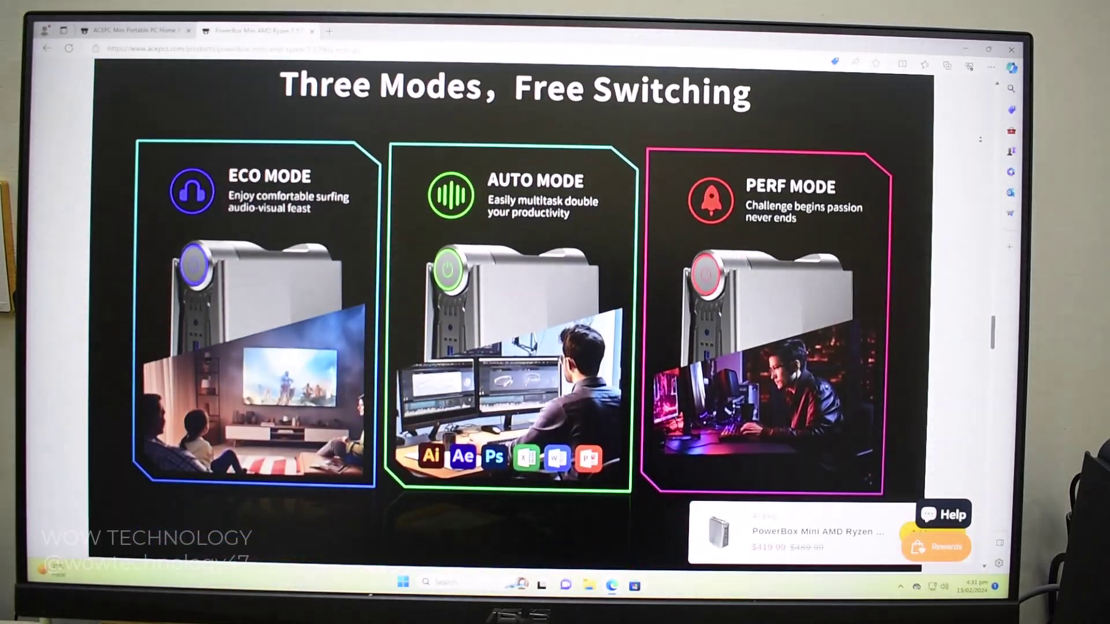
{"action": "scroll", "coordinate": [555, 347], "scroll_direction": "down", "scroll_amount": 3}
{"action": "scroll", "coordinate": [554, 347], "scroll_direction": "down", "scroll_amount": 3}
{"action": "scroll", "coordinate": [555, 347], "scroll_direction": "down", "scroll_amount": 2}
{"action": "scroll", "coordinate": [555, 347], "scroll_direction": "down", "scroll_amount": 3}
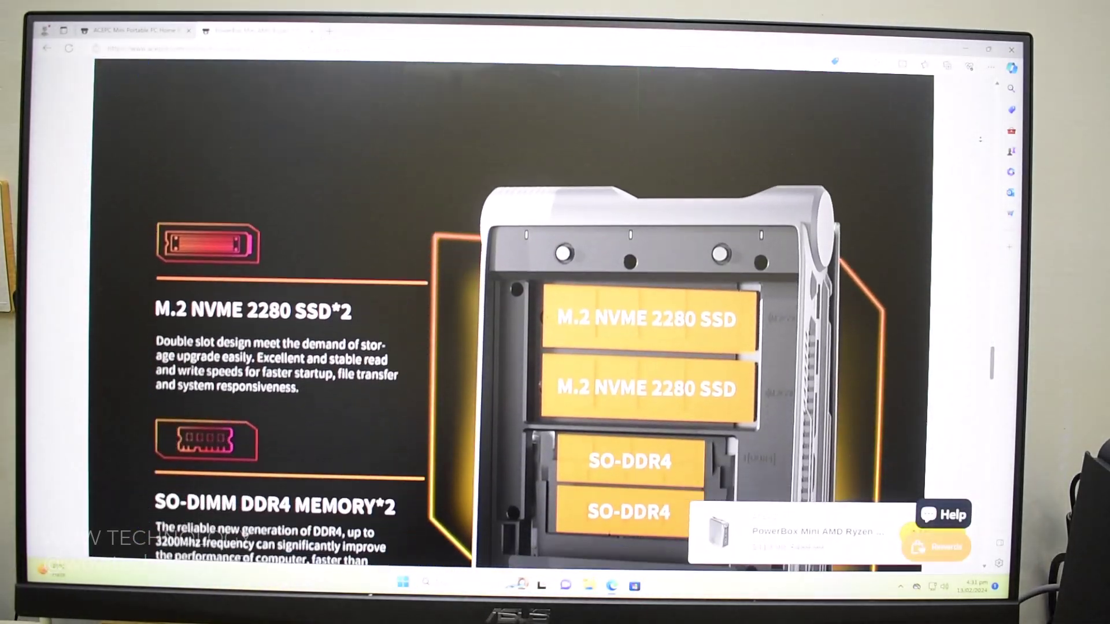
{"action": "scroll", "coordinate": [555, 347], "scroll_direction": "down", "scroll_amount": 2}
{"action": "scroll", "coordinate": [554, 347], "scroll_direction": "down", "scroll_amount": 3}
{"action": "scroll", "coordinate": [555, 346], "scroll_direction": "down", "scroll_amount": 2}
{"action": "scroll", "coordinate": [555, 346], "scroll_direction": "down", "scroll_amount": 3}
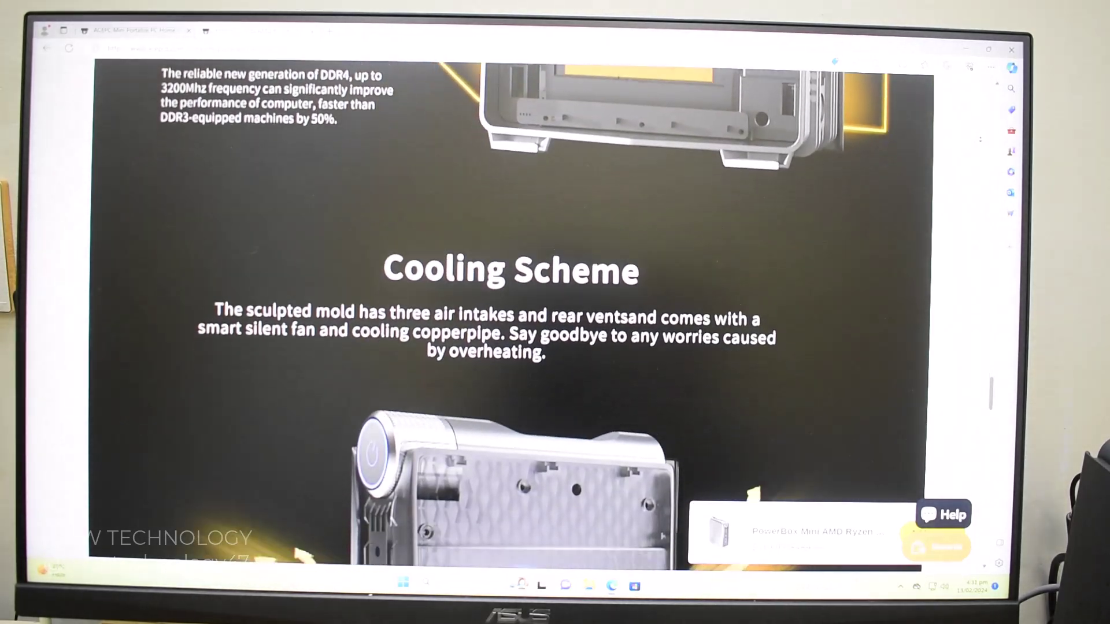
{"action": "scroll", "coordinate": [555, 347], "scroll_direction": "down", "scroll_amount": 3}
{"action": "scroll", "coordinate": [555, 347], "scroll_direction": "down", "scroll_amount": 2}
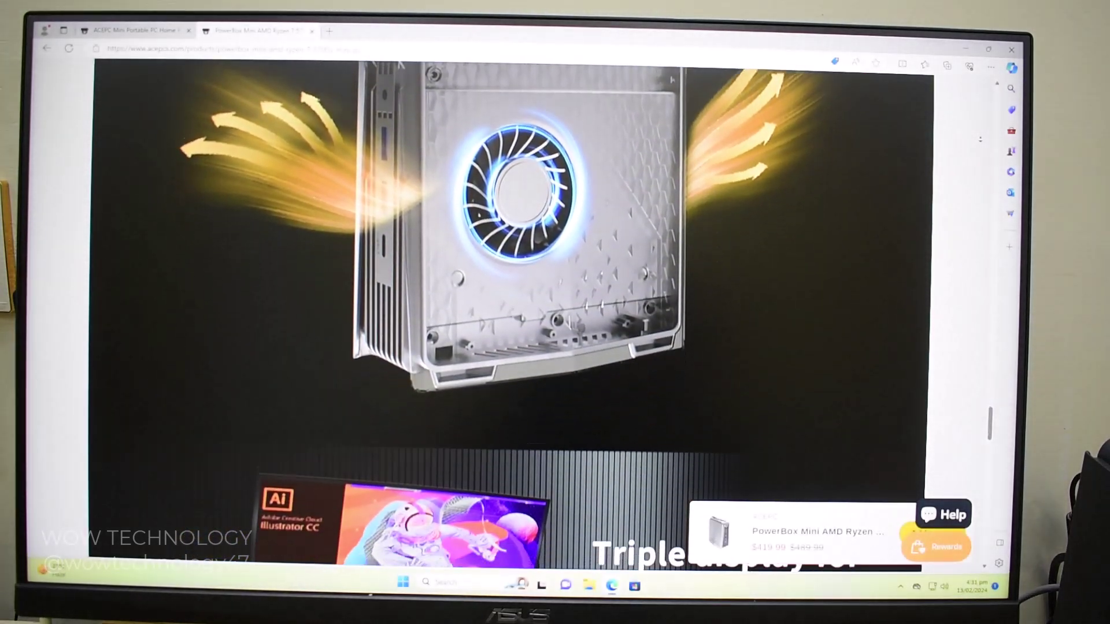
{"action": "scroll", "coordinate": [555, 347], "scroll_direction": "down", "scroll_amount": 3}
{"action": "scroll", "coordinate": [555, 347], "scroll_direction": "down", "scroll_amount": 3}
{"action": "scroll", "coordinate": [555, 347], "scroll_direction": "down", "scroll_amount": 2}
{"action": "scroll", "coordinate": [555, 347], "scroll_direction": "down", "scroll_amount": 2}
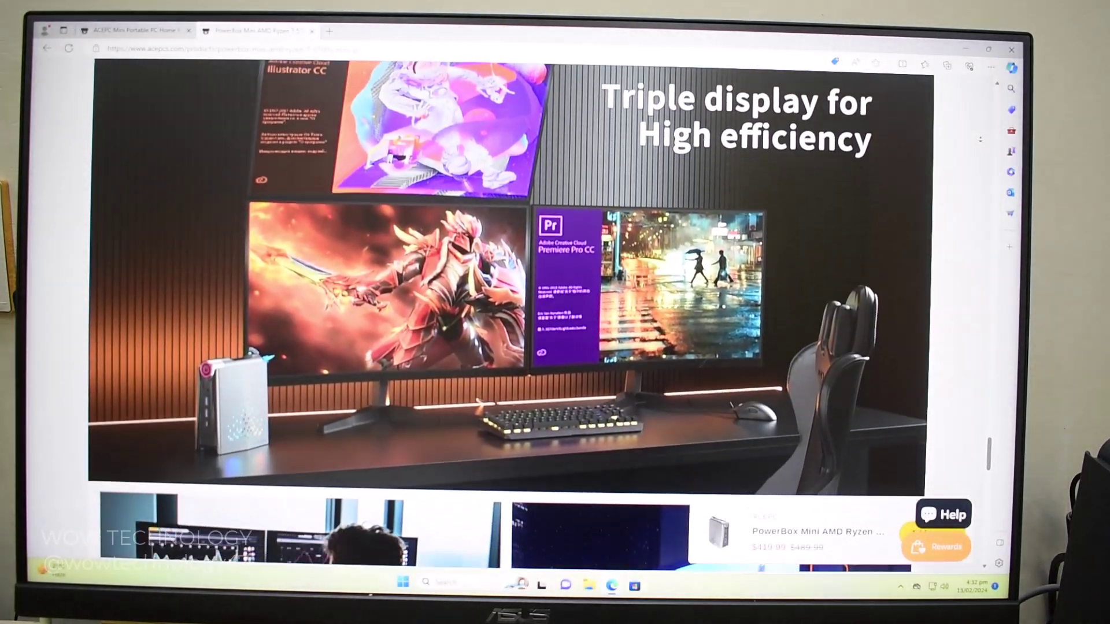
{"action": "scroll", "coordinate": [556, 346], "scroll_direction": "down", "scroll_amount": 3}
{"action": "scroll", "coordinate": [555, 347], "scroll_direction": "down", "scroll_amount": 3}
{"action": "scroll", "coordinate": [555, 347], "scroll_direction": "down", "scroll_amount": 3}
{"action": "scroll", "coordinate": [555, 347], "scroll_direction": "down", "scroll_amount": 2}
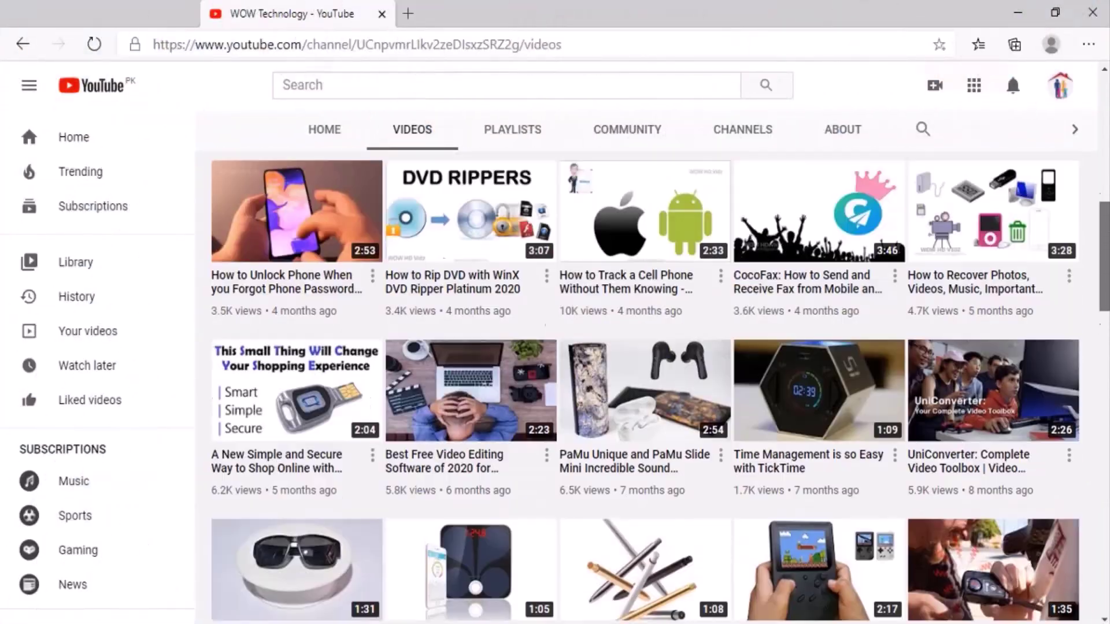
Subscribe to WOW Technology and open the bell's All, Personalized and None options.
{"action": "left_click", "coordinate": [983, 442]}
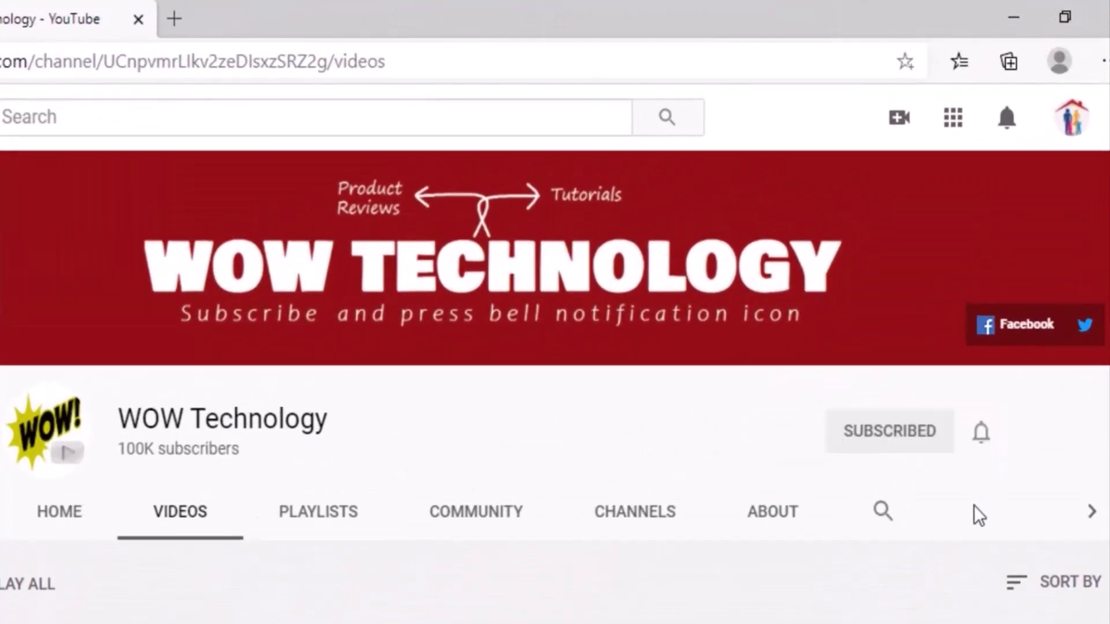
{"action": "left_click", "coordinate": [982, 431]}
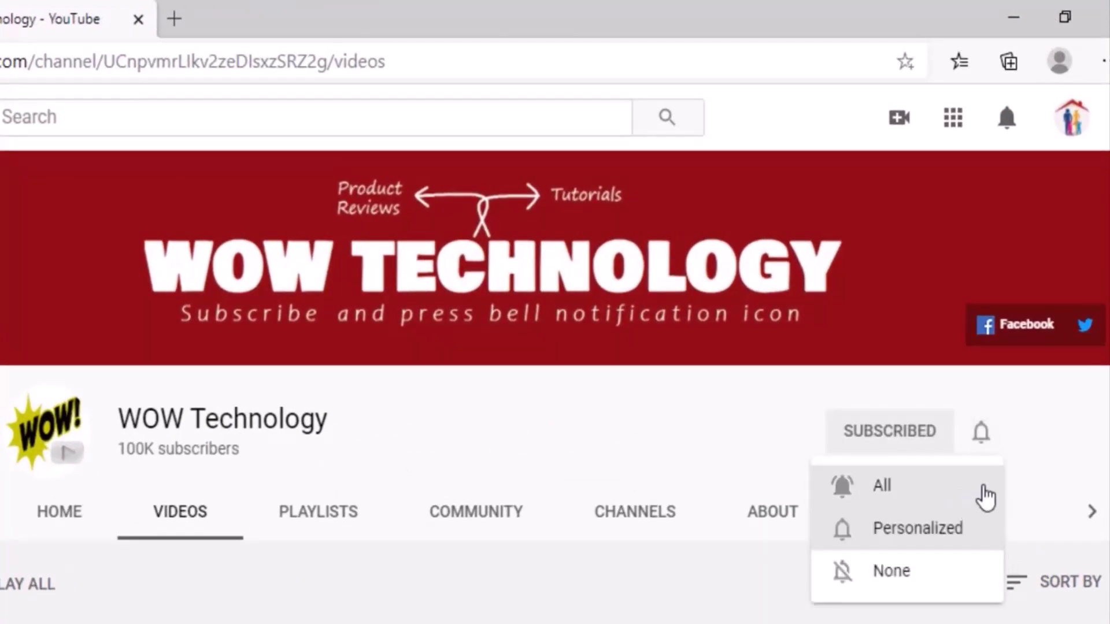